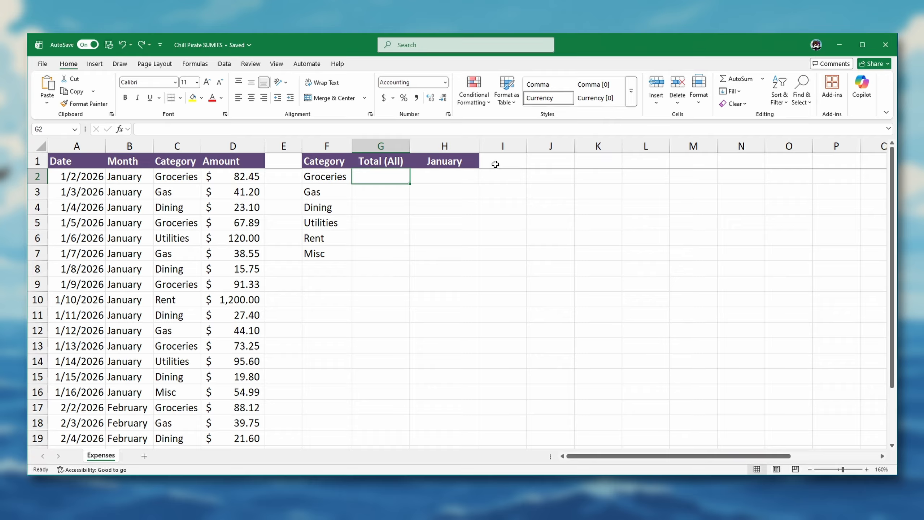
Enter =SUMIFS(D:D,C:C,F2) in G2 to total the Amount column for the Groceries category
type("=")
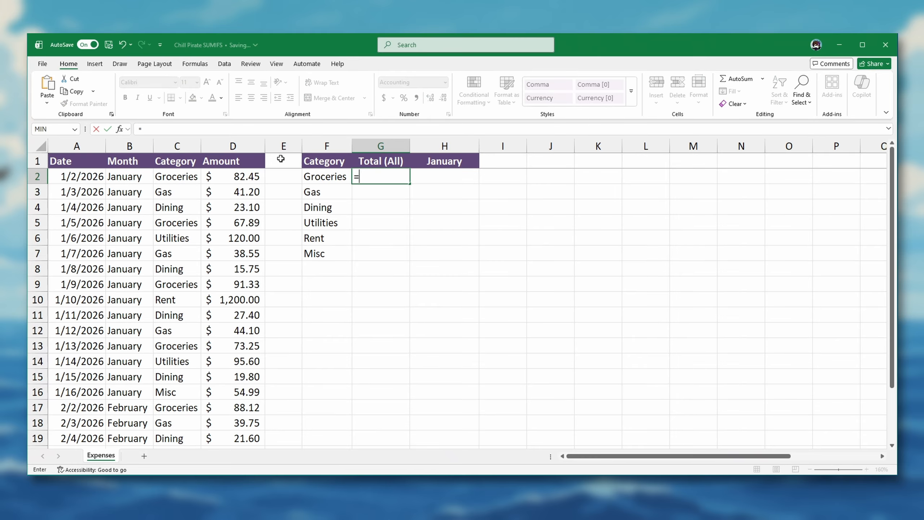
type("SUMIFS(")
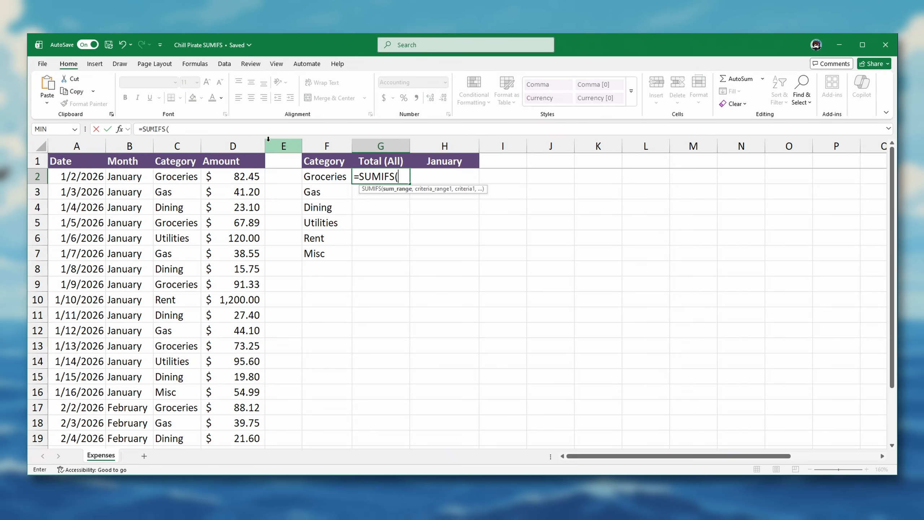
left_click(256, 146)
type(",")
left_click(177, 145)
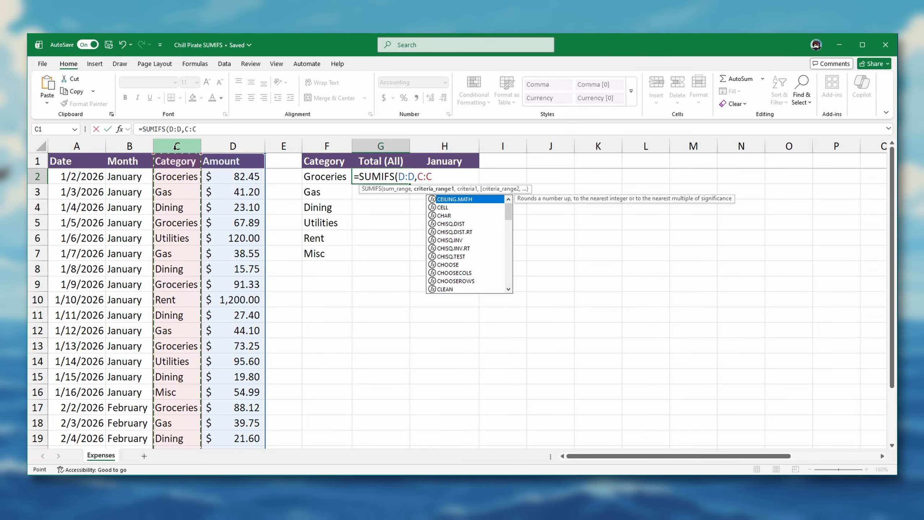
type(",")
left_click(325, 177)
type(")")
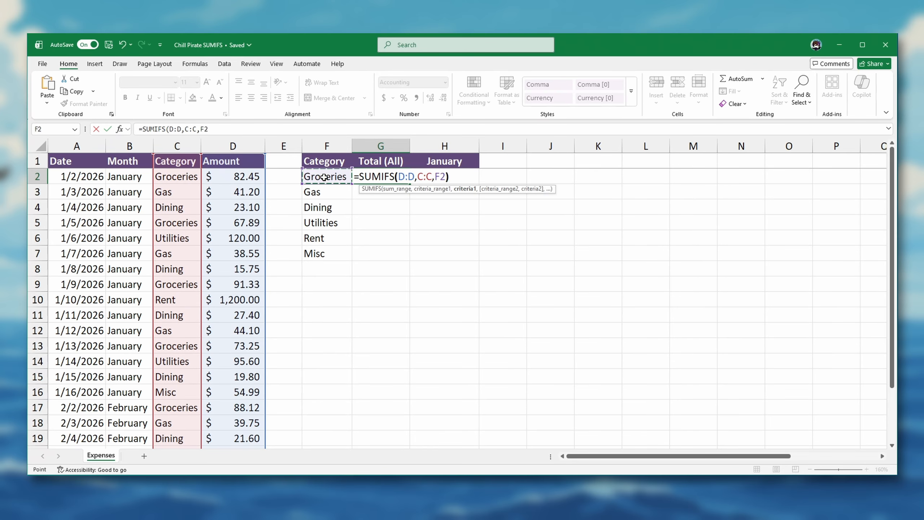
key("Return")
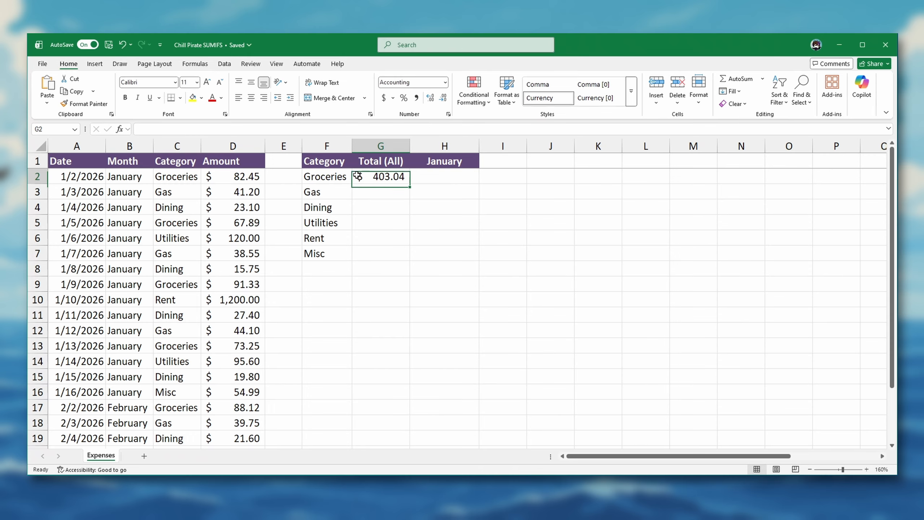
Review the Groceries total formula in G2 and fill it down to G7 for the remaining categories
double_click(355, 176)
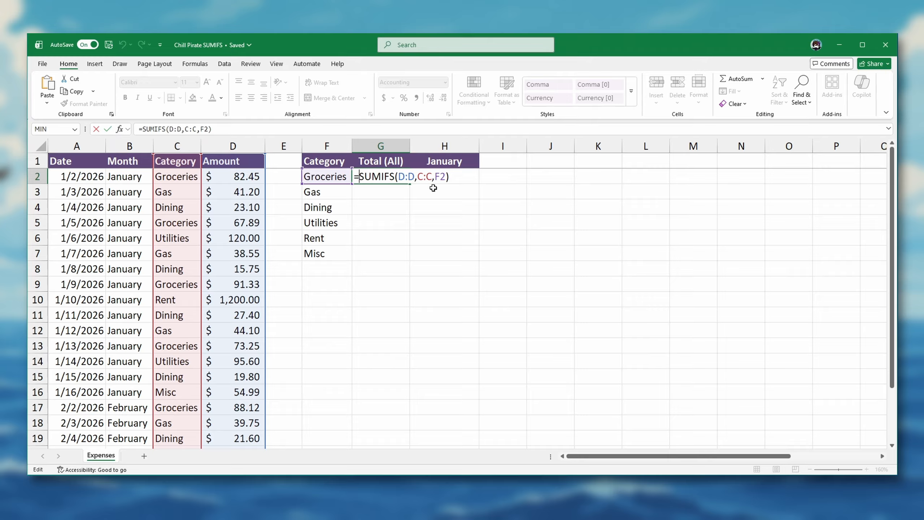
key("Return")
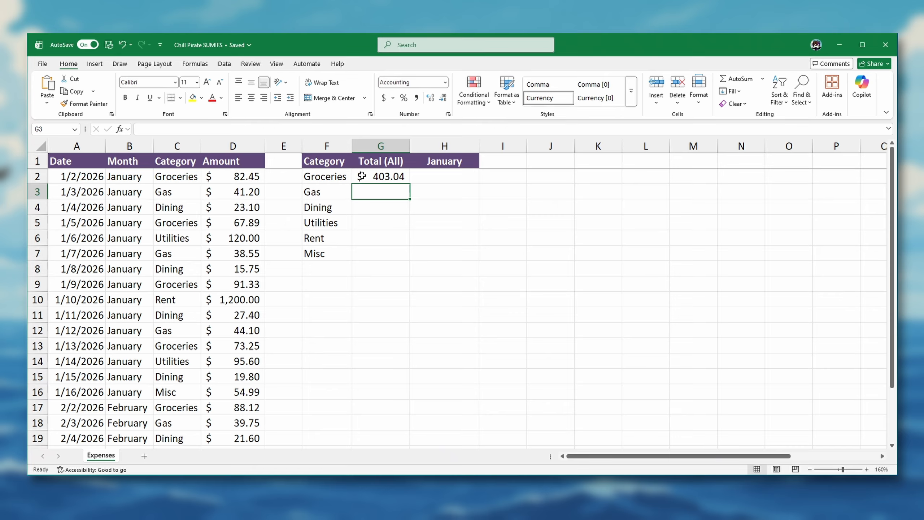
left_click(385, 177)
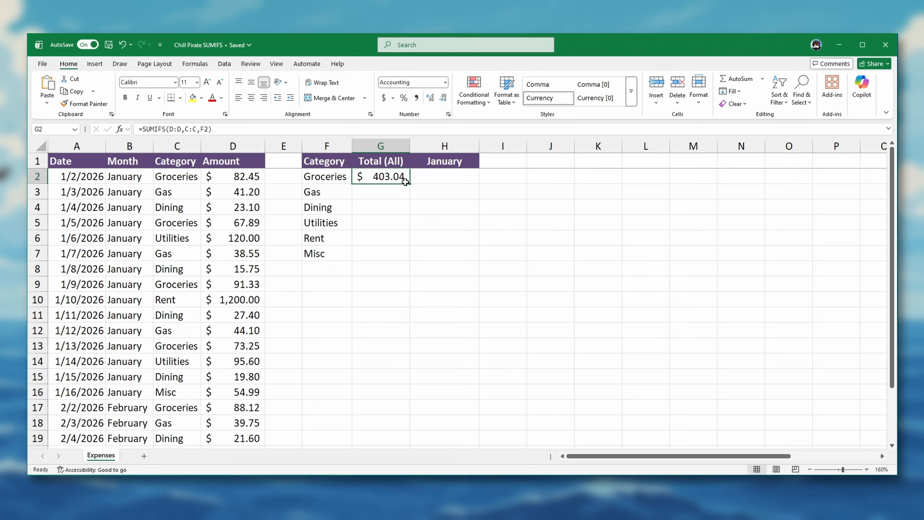
left_click_drag(411, 184, 404, 255)
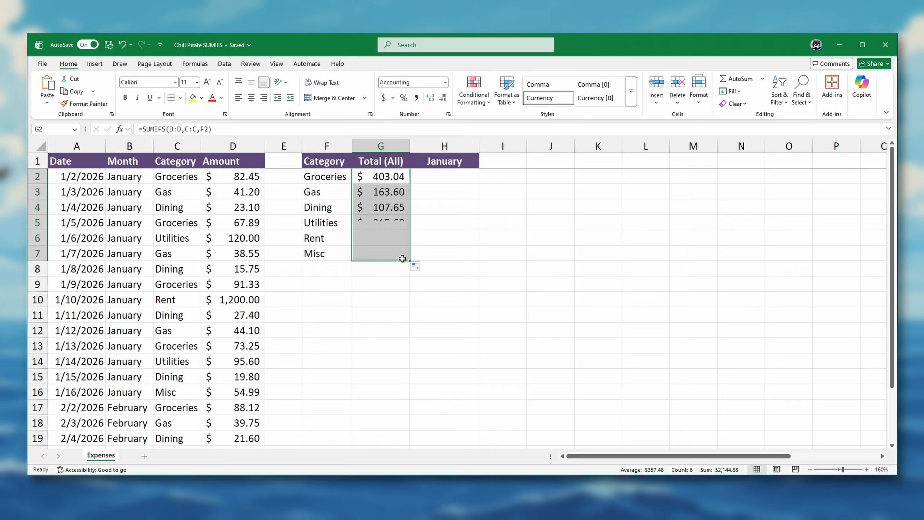
left_click(507, 174)
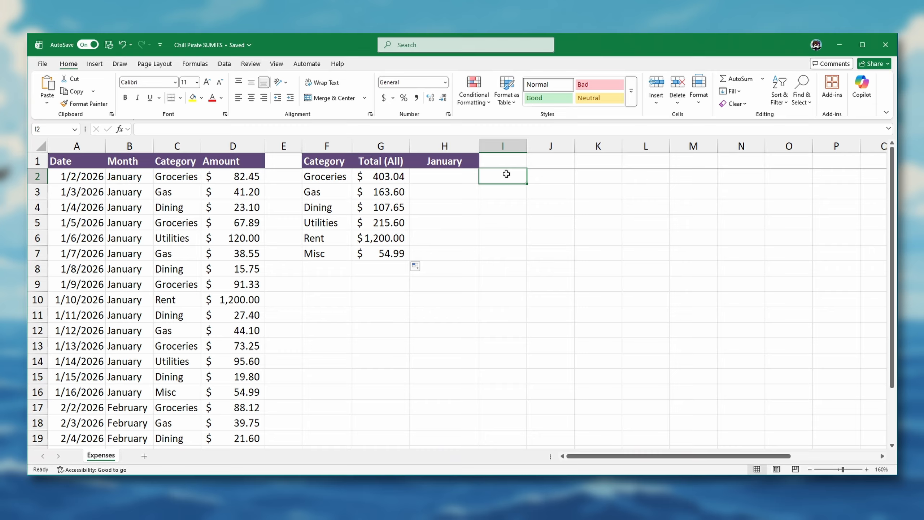
Examine the Dining total formula in G4 and the formula behind the first entry of the Month column
double_click(355, 211)
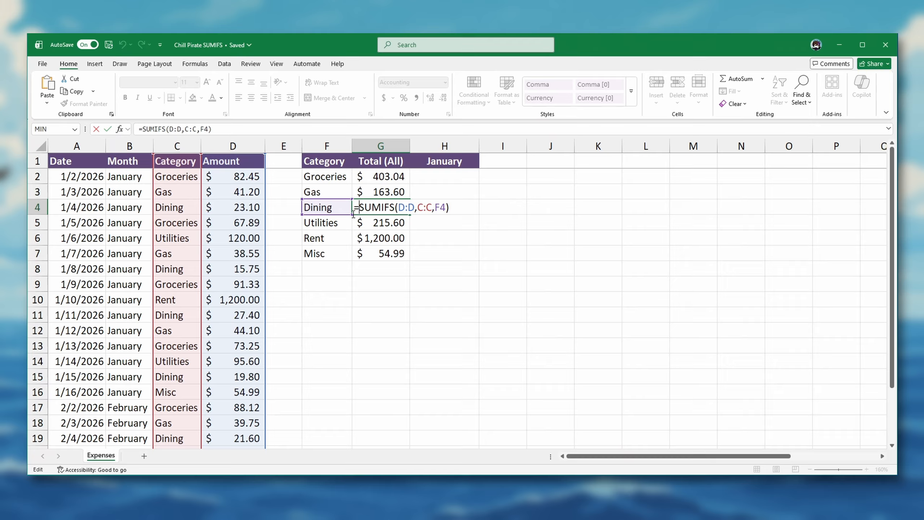
key("ctrl+Return")
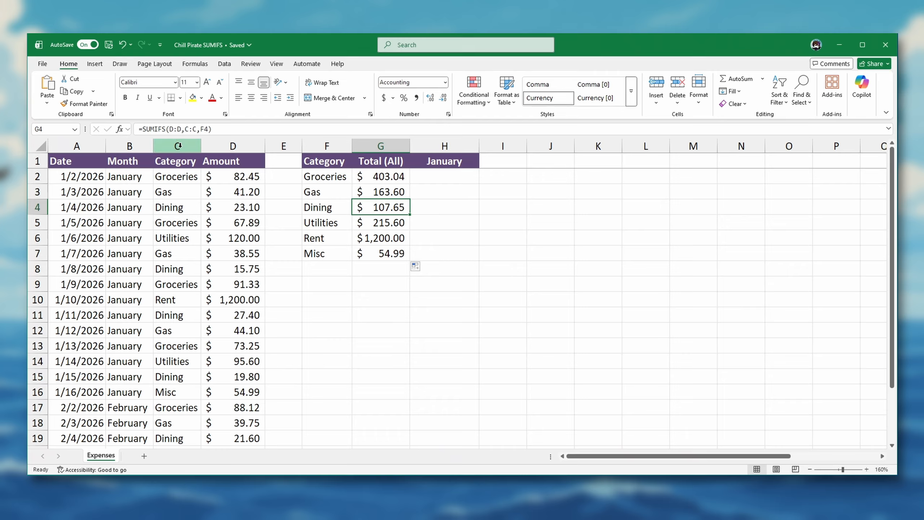
left_click(138, 146)
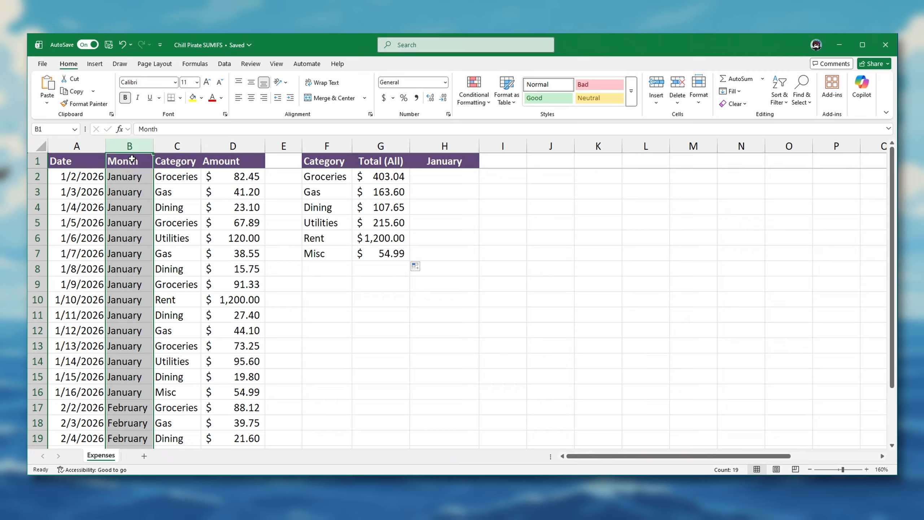
left_click(73, 180)
left_click(109, 177)
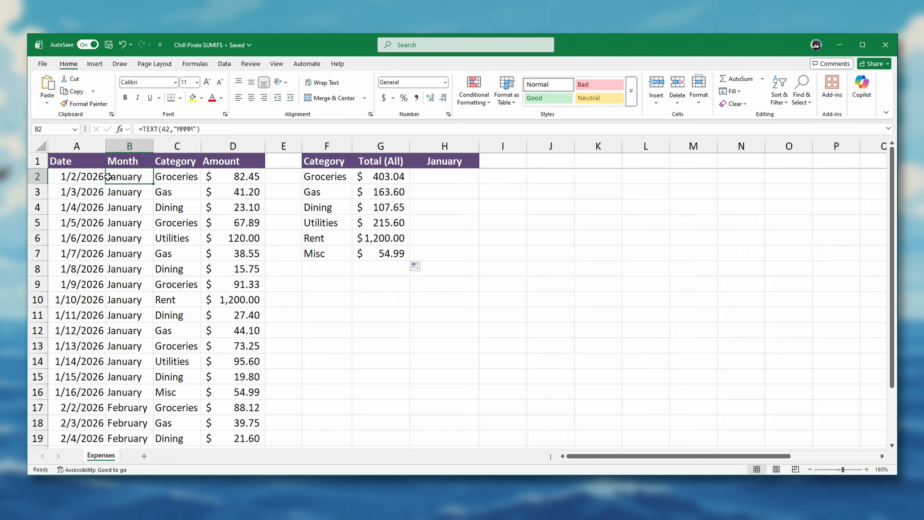
Enter =SUMIFS(D:D,C:C,F2,B:B,"January") in H2 to total the January amounts for Groceries
double_click(425, 180)
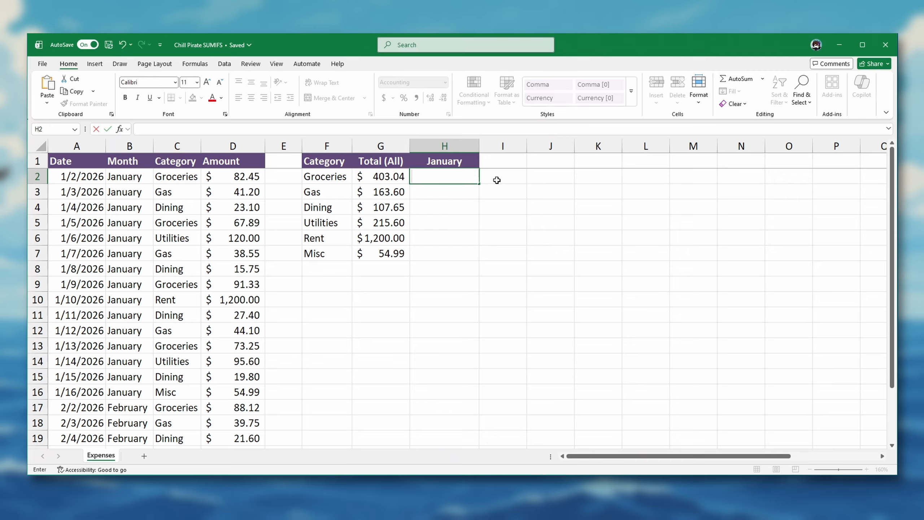
type("=SUMIFS(")
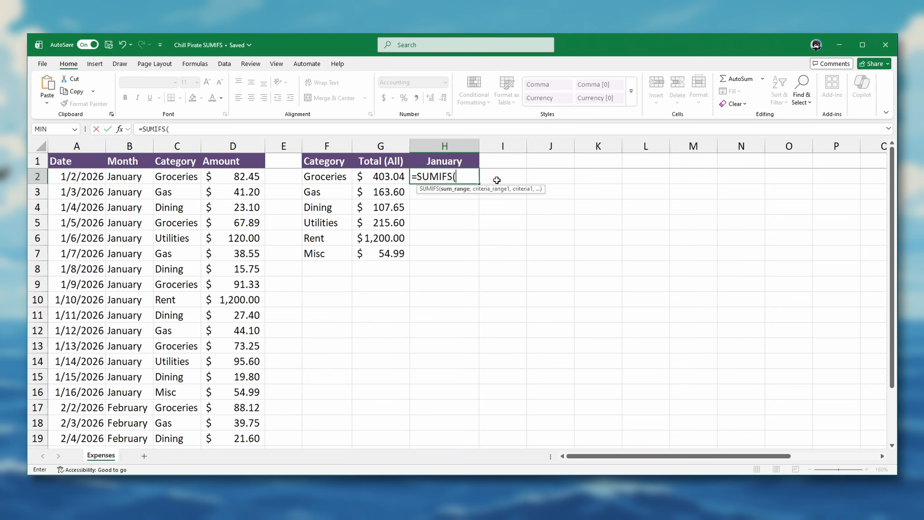
left_click(251, 145)
type(",")
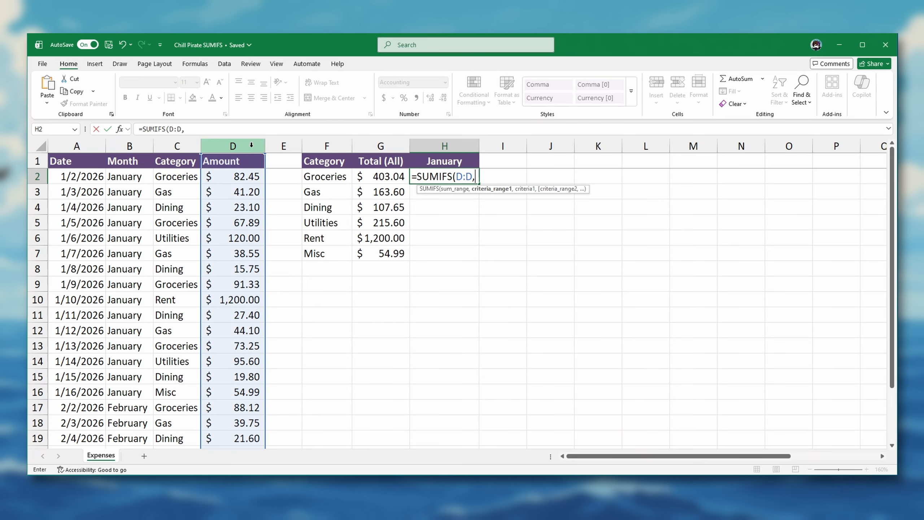
type("C:C,")
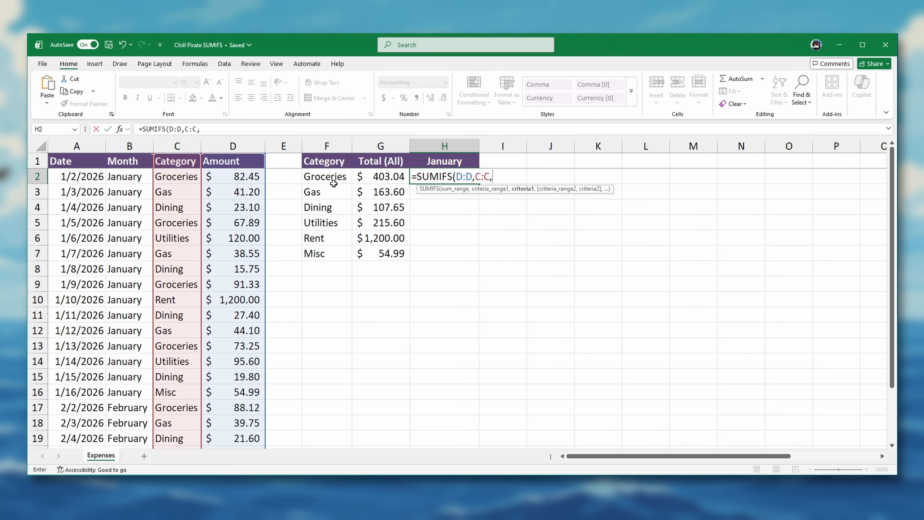
left_click(334, 183)
type(",")
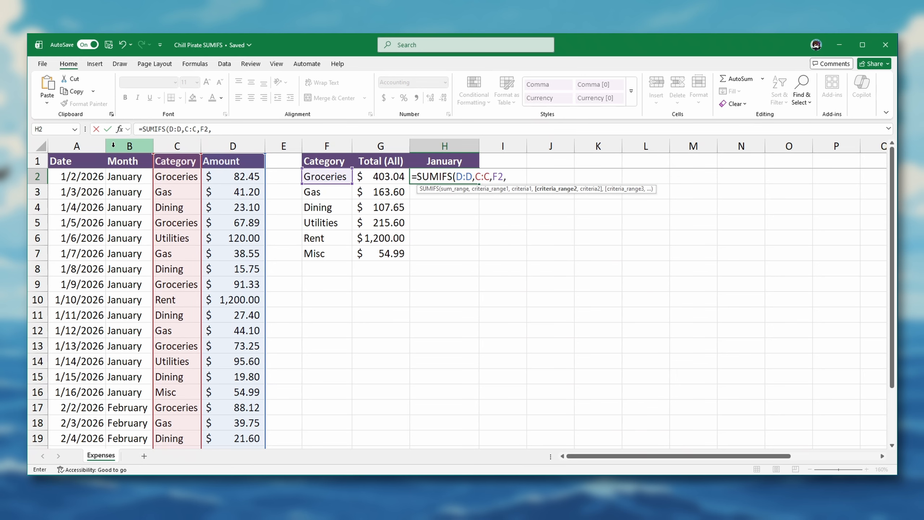
left_click(113, 144)
type(",\"January\")")
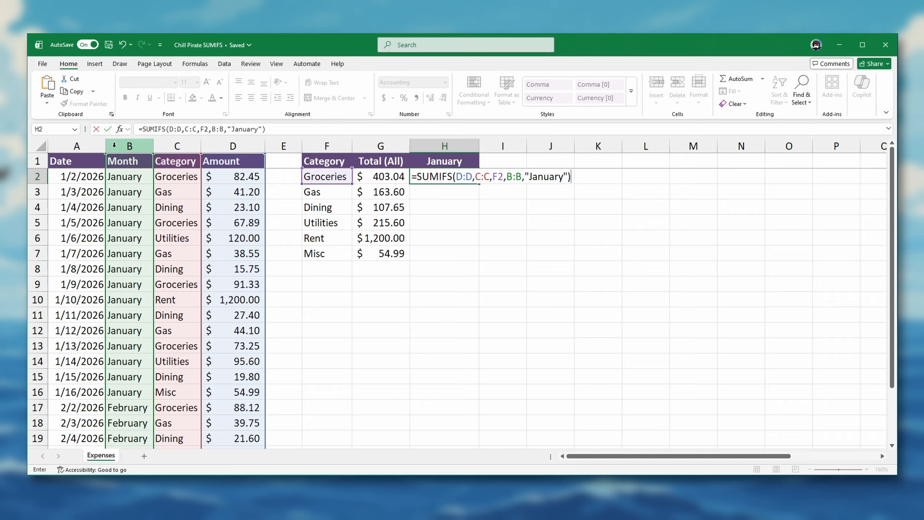
key("Return")
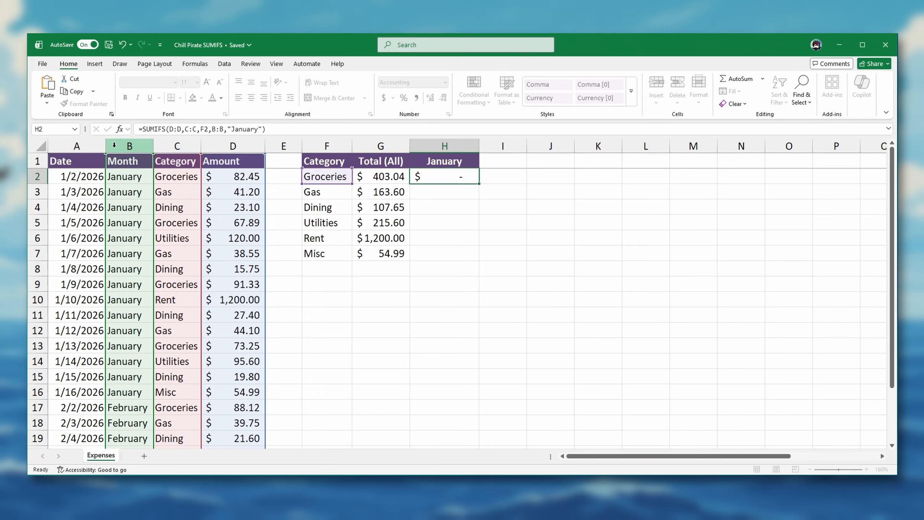
Fill the January formula from H2 down to H7 and check the copied Gas formula
double_click(415, 178)
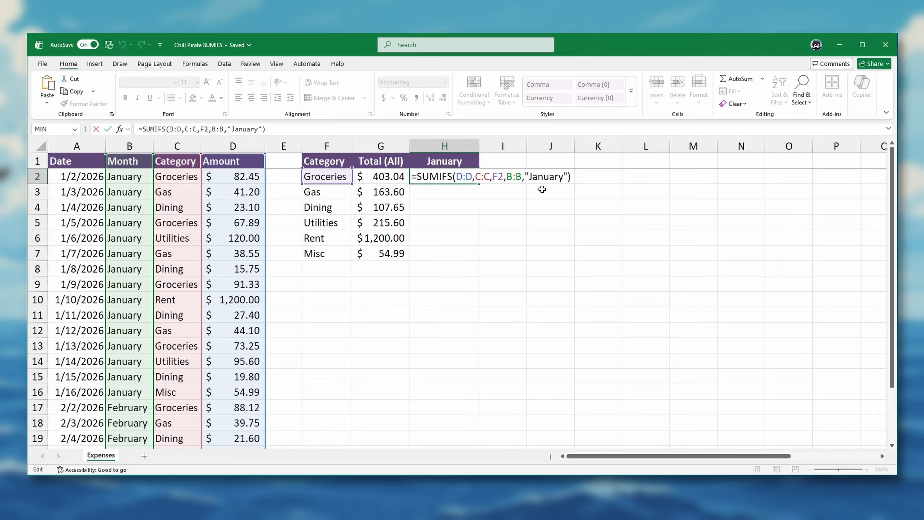
key("Return")
left_click(473, 180)
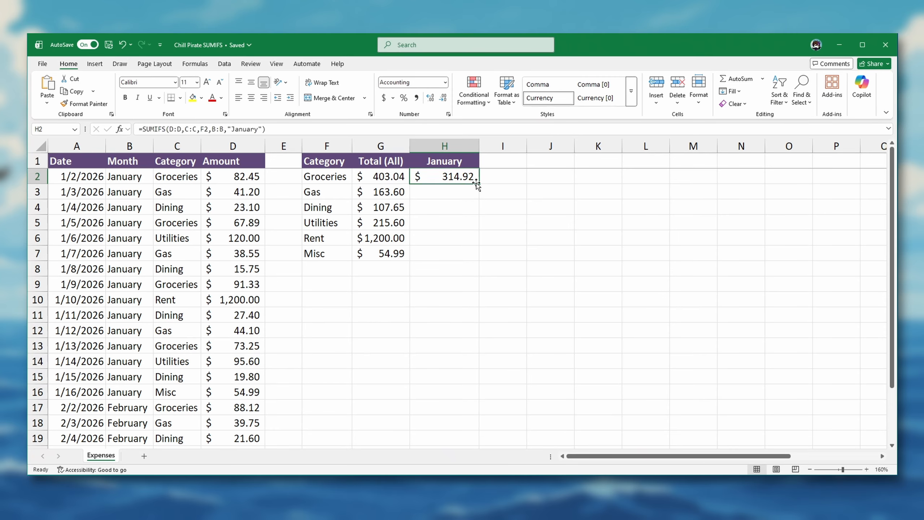
left_click_drag(480, 184, 480, 245)
left_click_drag(477, 260, 476, 259)
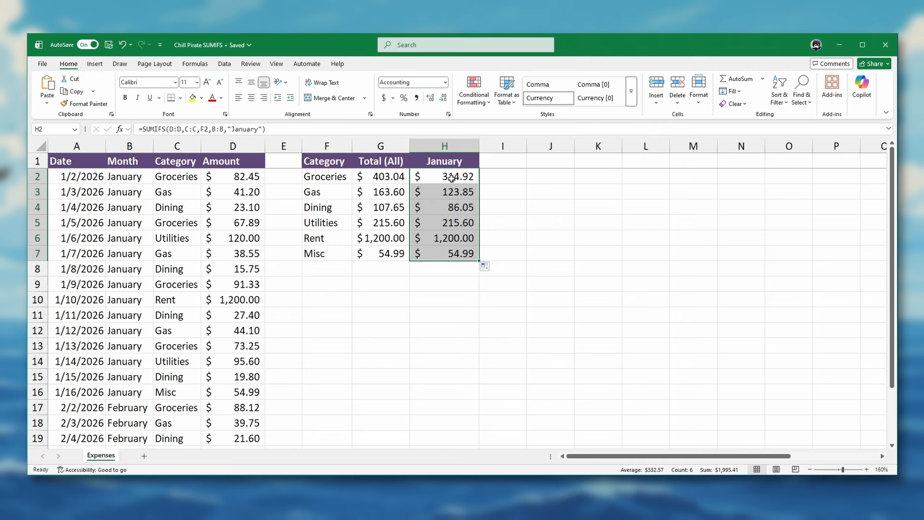
left_click(437, 190)
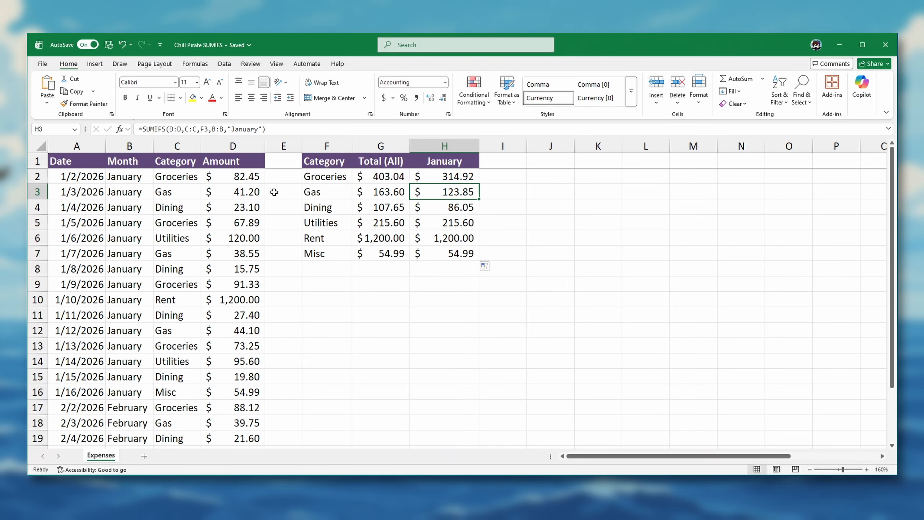
left_click(503, 177)
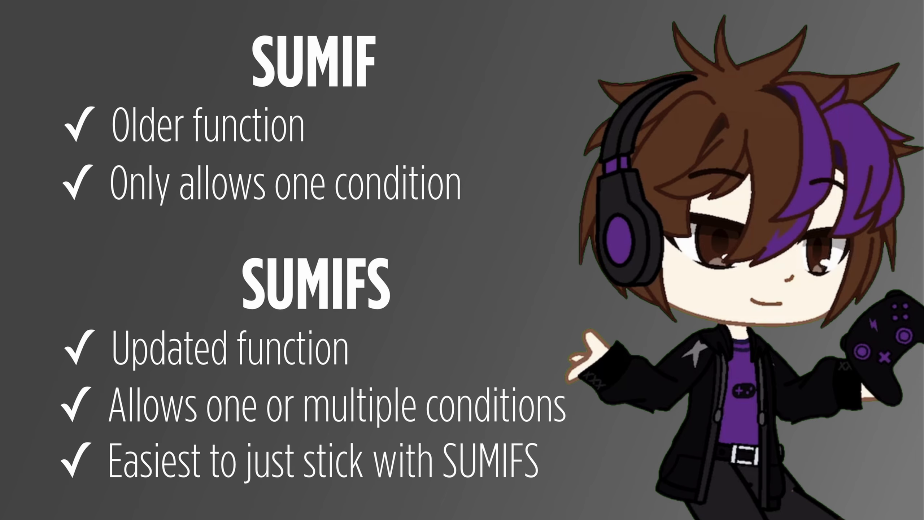